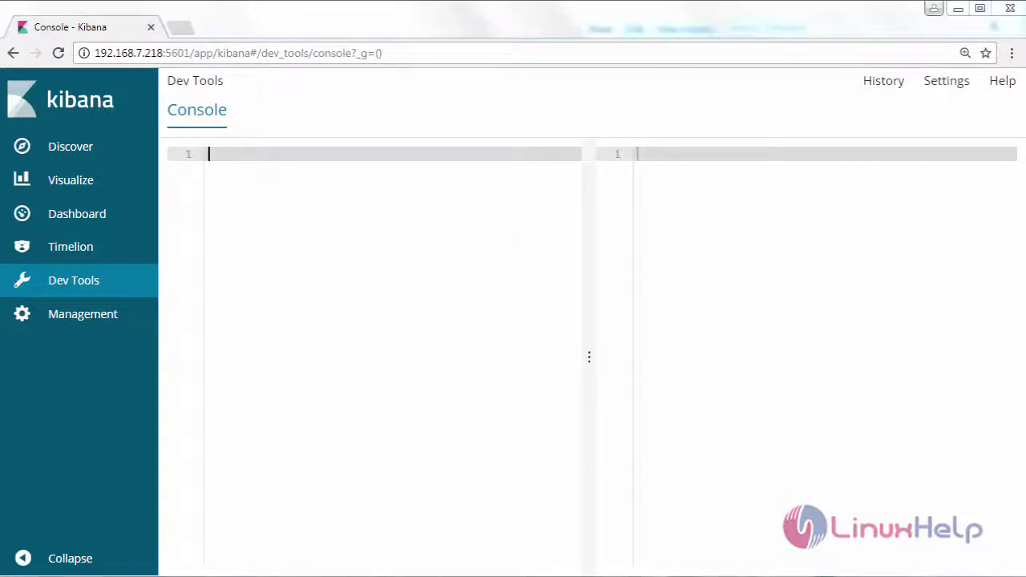
# Run PUT /title?pretty on a new console line to create the title index
pyautogui.press('Return')
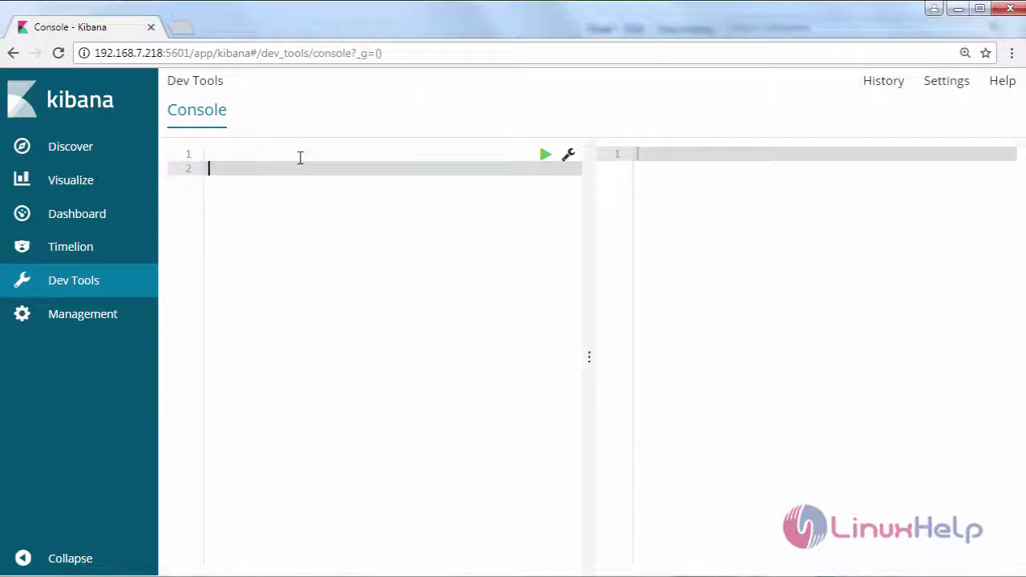
pyautogui.write('P')
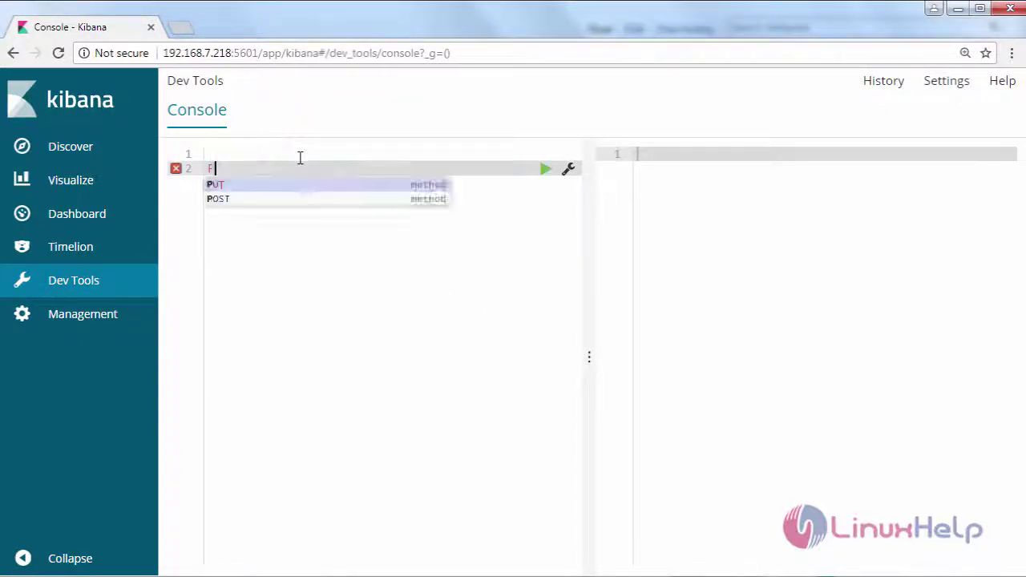
pyautogui.press('Return')
pyautogui.write('t')
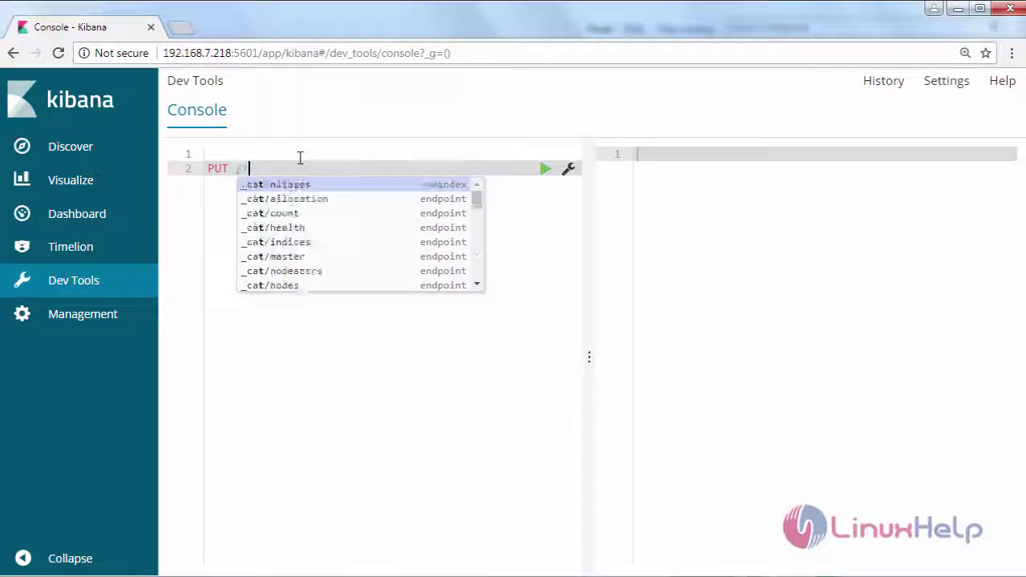
pyautogui.write('itl')
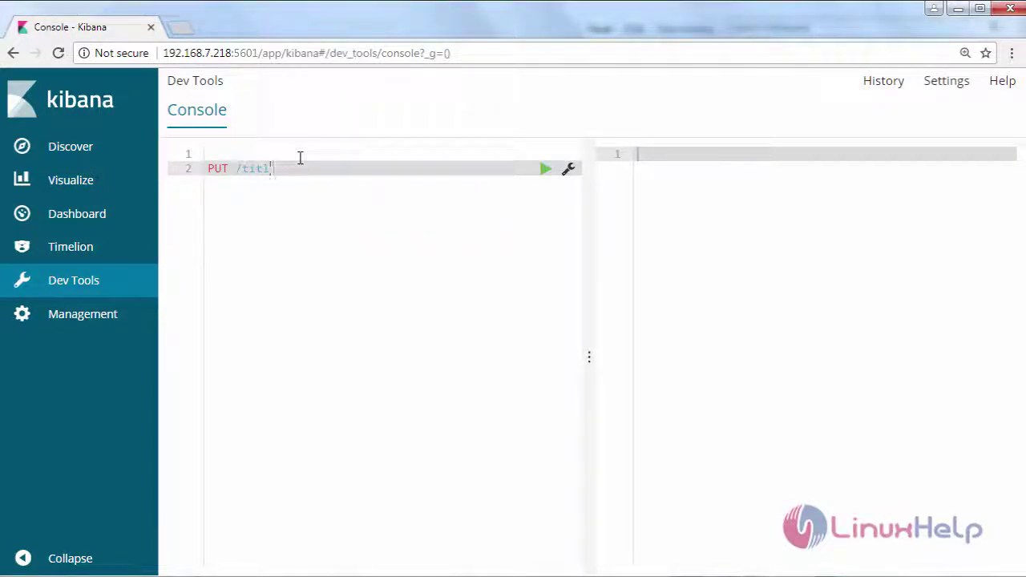
pyautogui.write('e')
pyautogui.write('?')
pyautogui.write('prett')
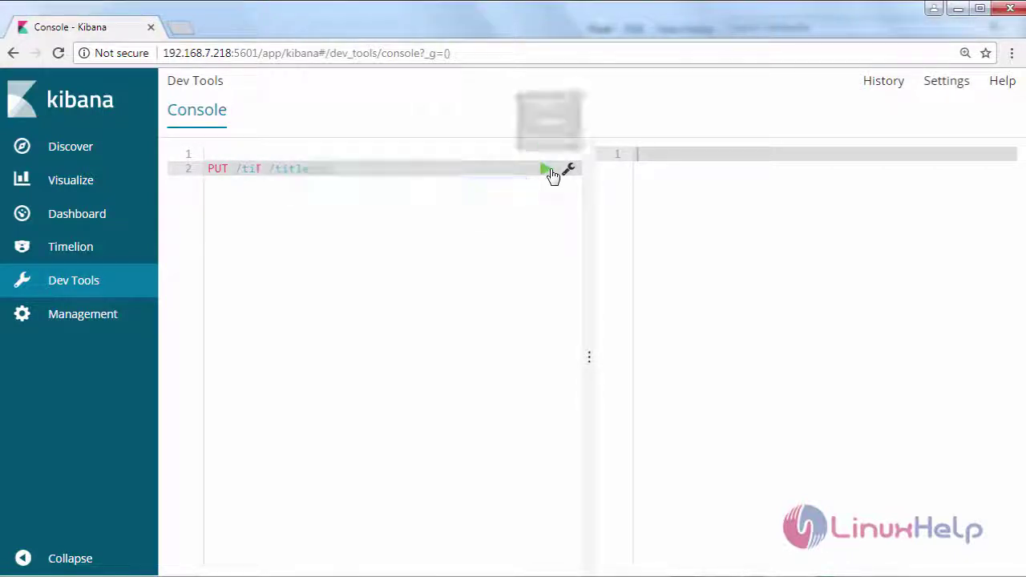
pyautogui.click(549, 170)
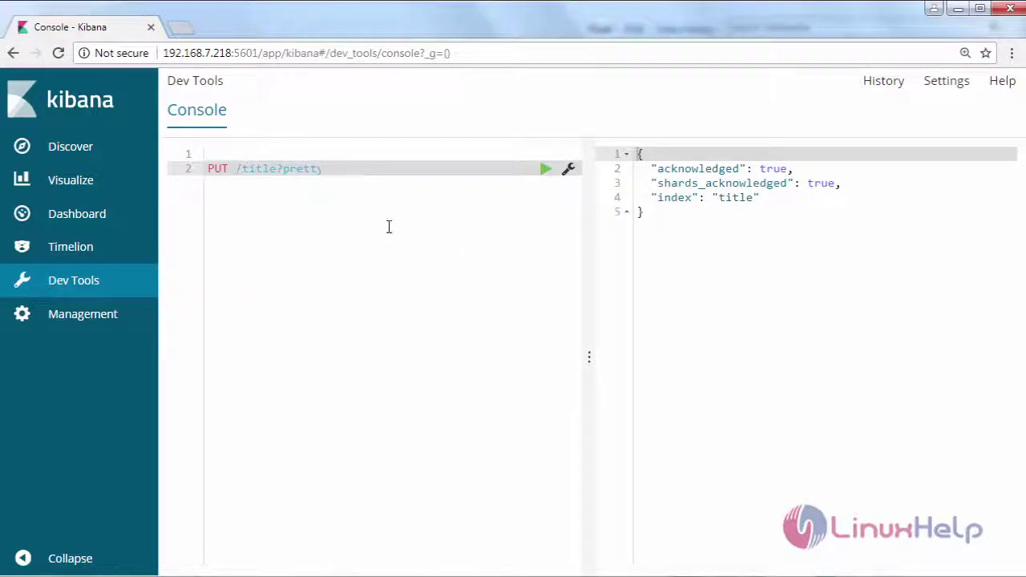
# Paste a POST /title/default/ request with the 'Processing events with logstash' course document
pyautogui.press('Return')
pyautogui.press('Return')
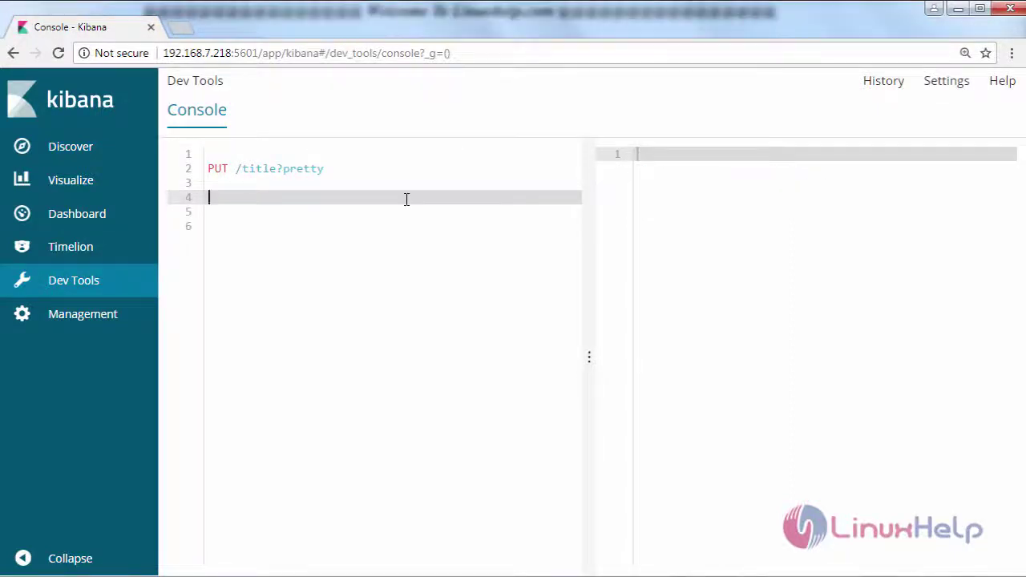
pyautogui.write('POST /title/default/ {   "name": "Processing events with logstash"   "instructor": {     "firstName": "user1"     "lastName": "default"   } }')
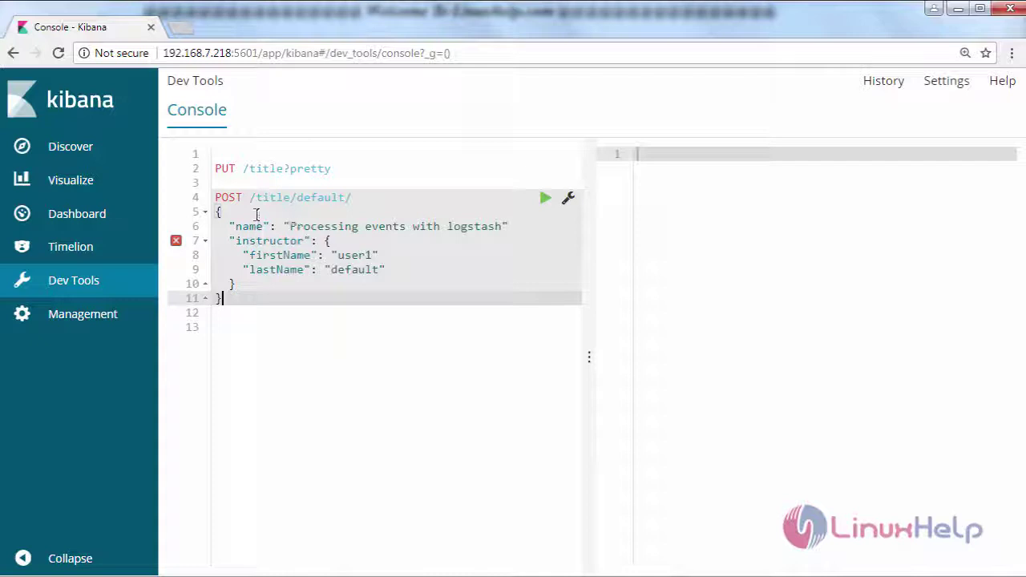
pyautogui.click(432, 273)
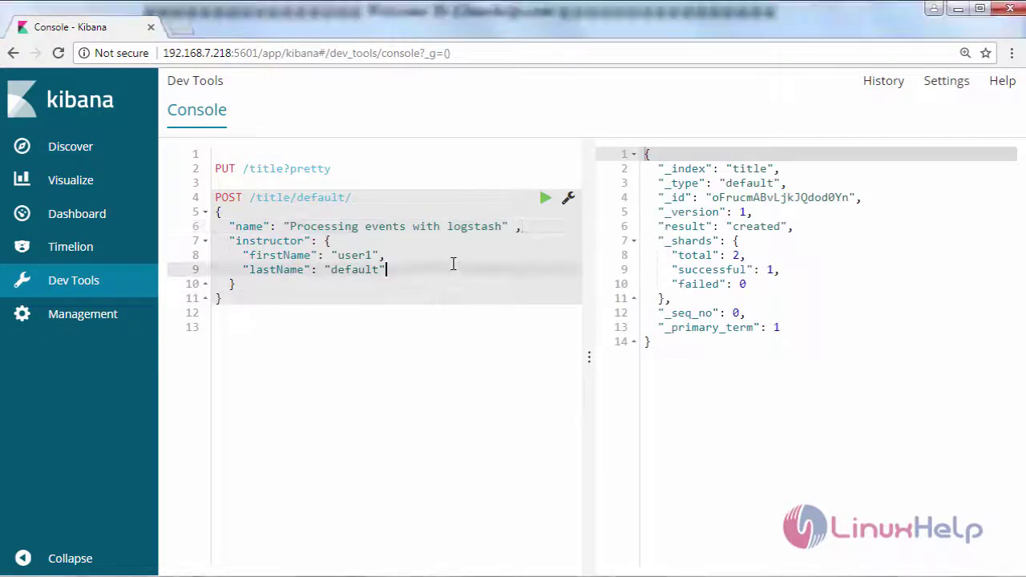
# Highlight the index name and generated document ID in the 'created' response
pyautogui.doubleClick(736, 165)
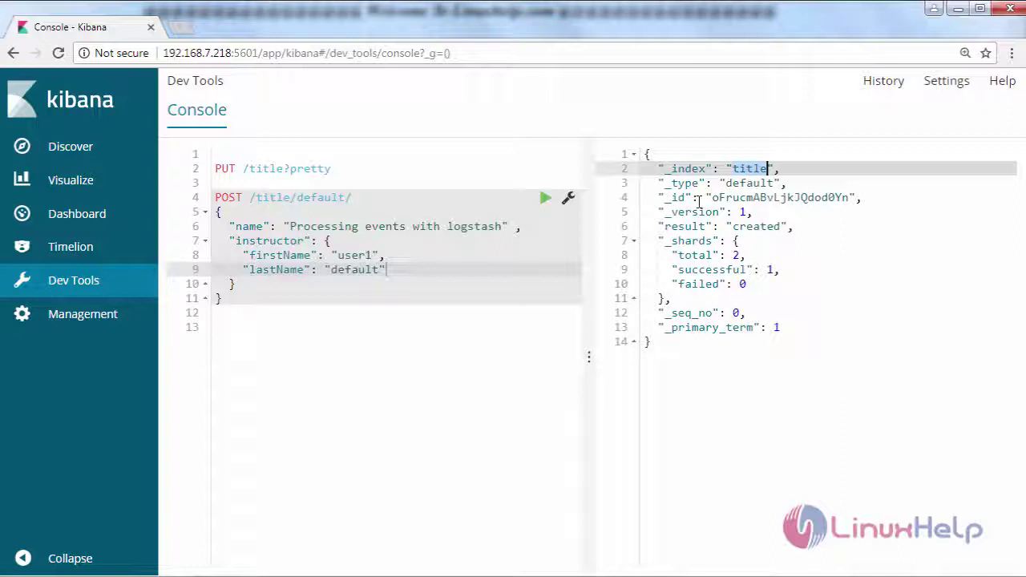
pyautogui.moveTo(715, 197); pyautogui.dragTo(848, 200)
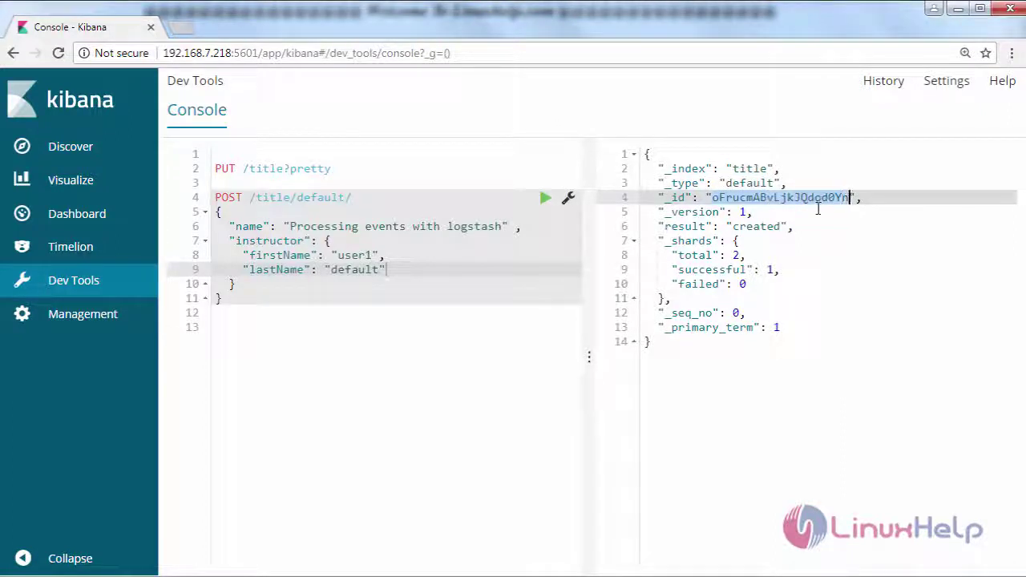
pyautogui.click(850, 212)
pyautogui.click(408, 403)
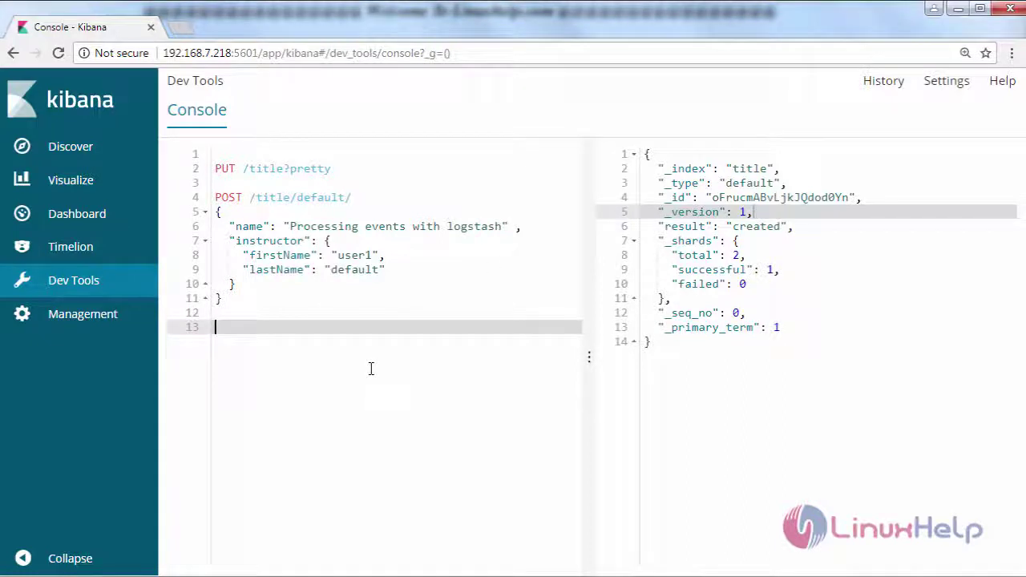
# Add a PUT /title/default/1 line and copy the POST request's course document body
pyautogui.write('P')
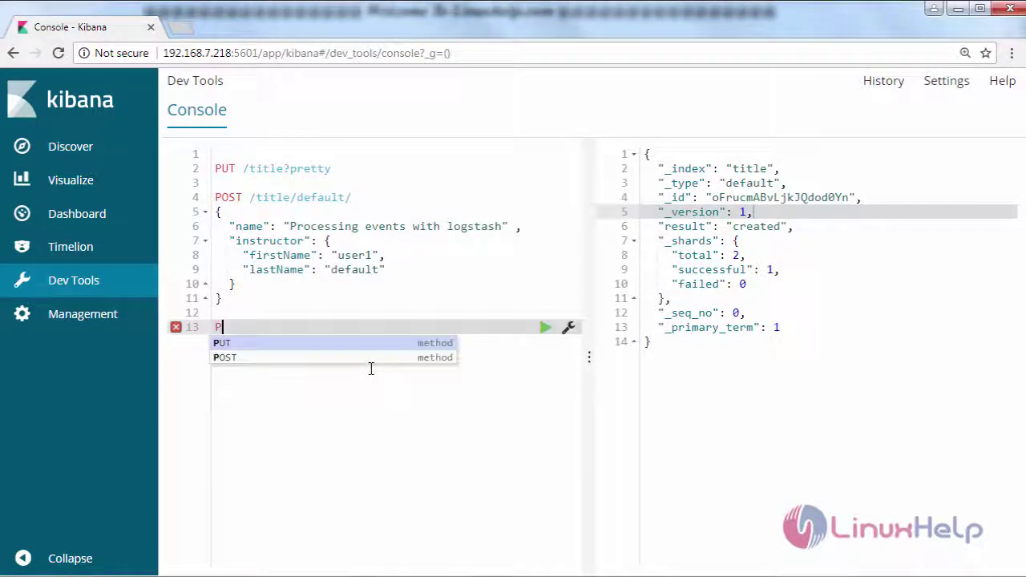
pyautogui.write('UT ')
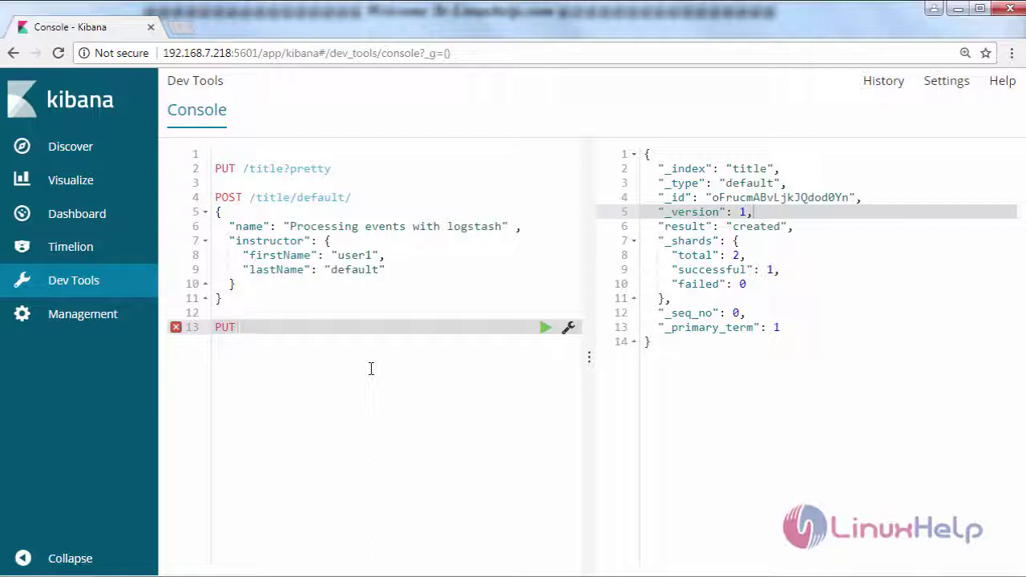
pyautogui.write('/t')
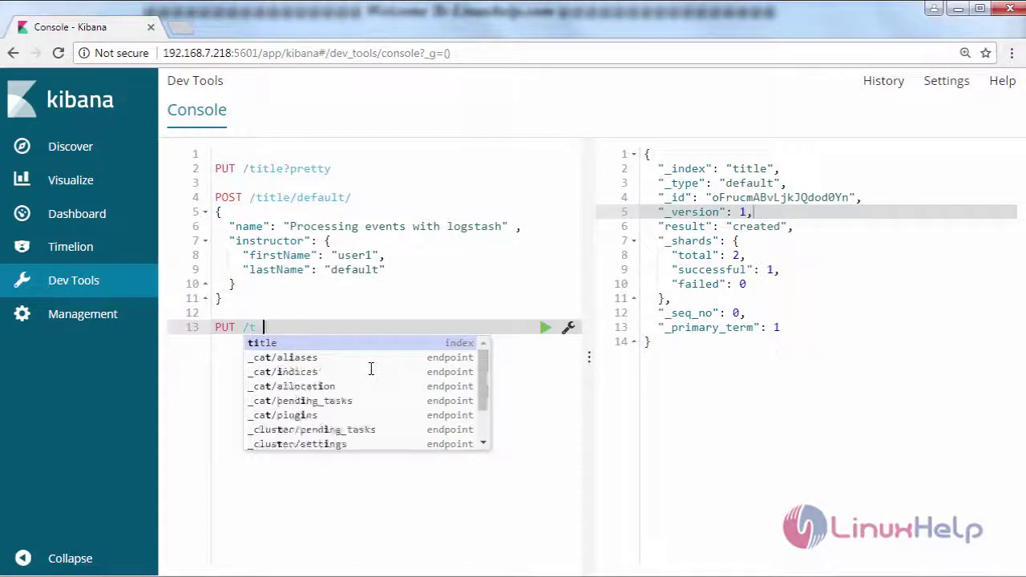
pyautogui.write('itle')
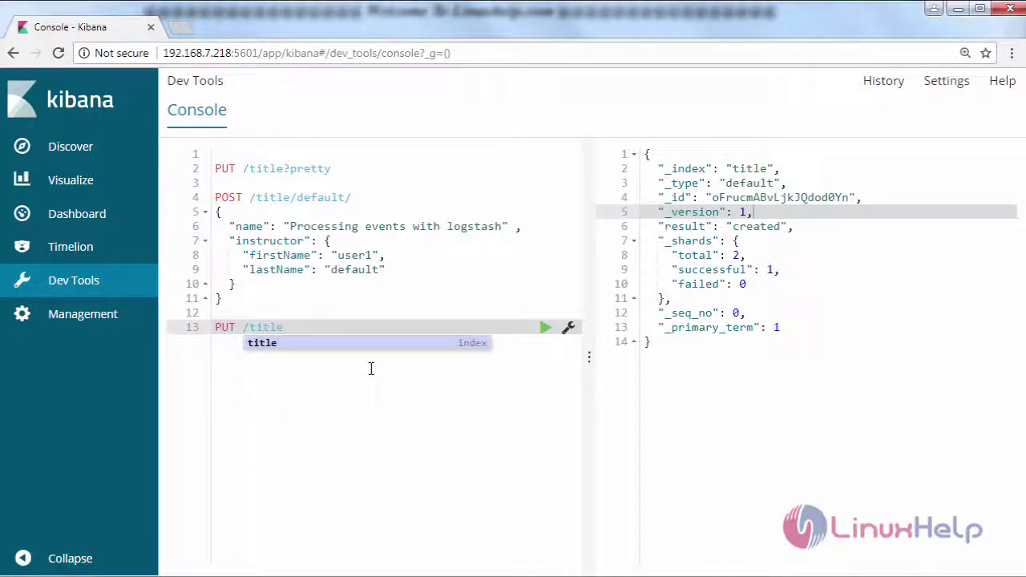
pyautogui.write('/de')
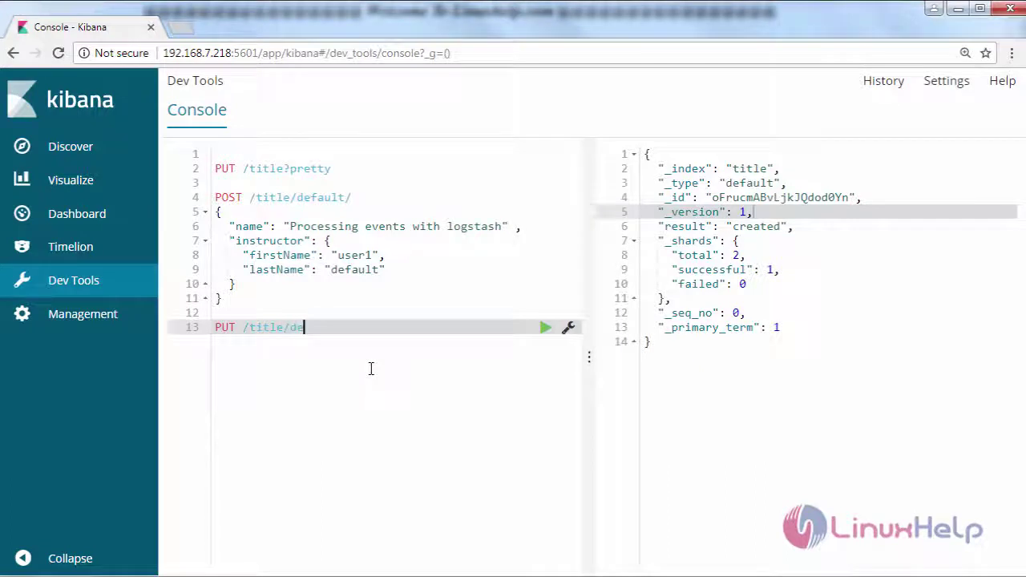
pyautogui.write('fault')
pyautogui.write('/1')
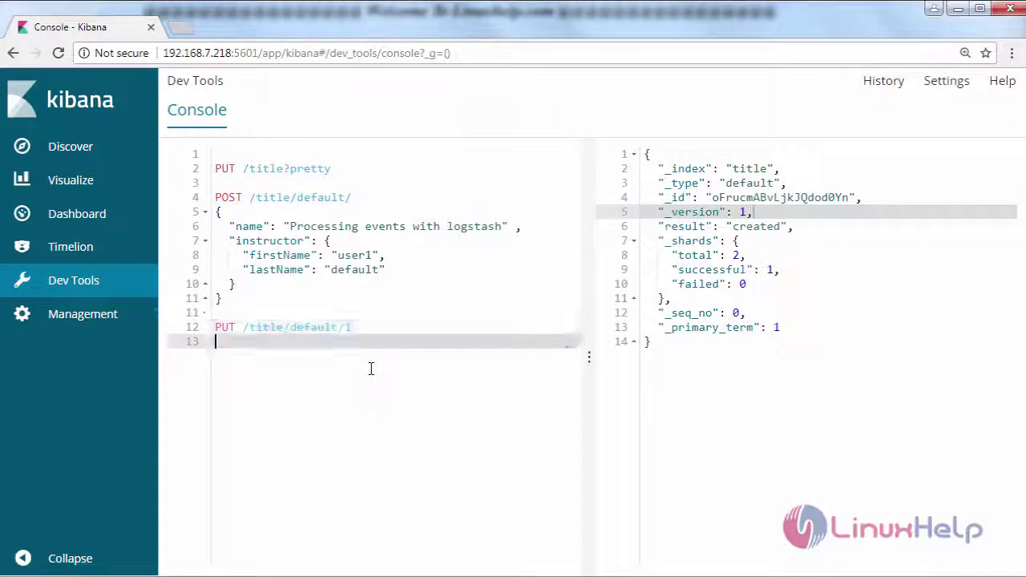
pyautogui.press('Return')
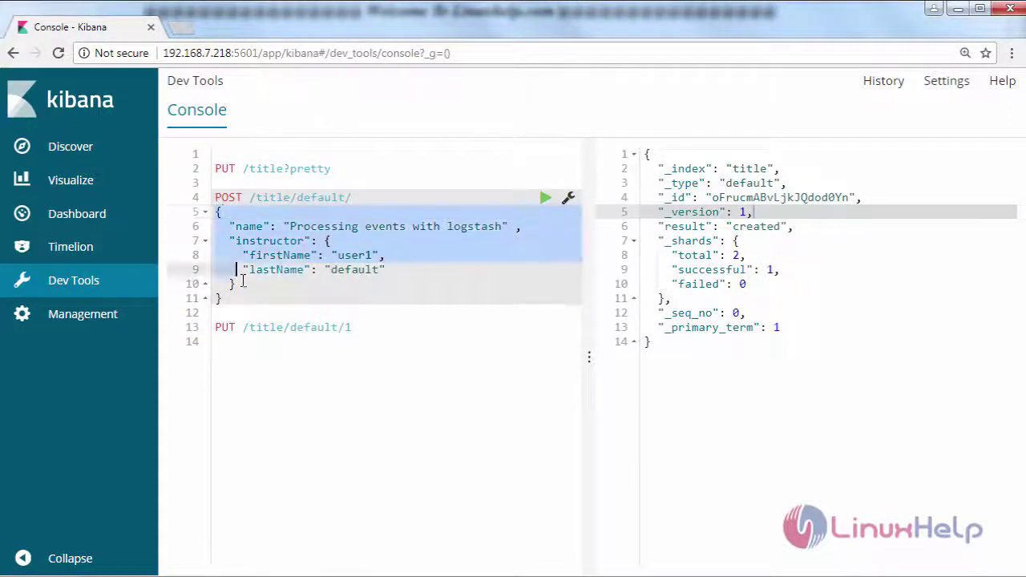
pyautogui.moveTo(217, 213); pyautogui.dragTo(253, 300)
pyautogui.rightClick(257, 239)
pyautogui.click(296, 268)
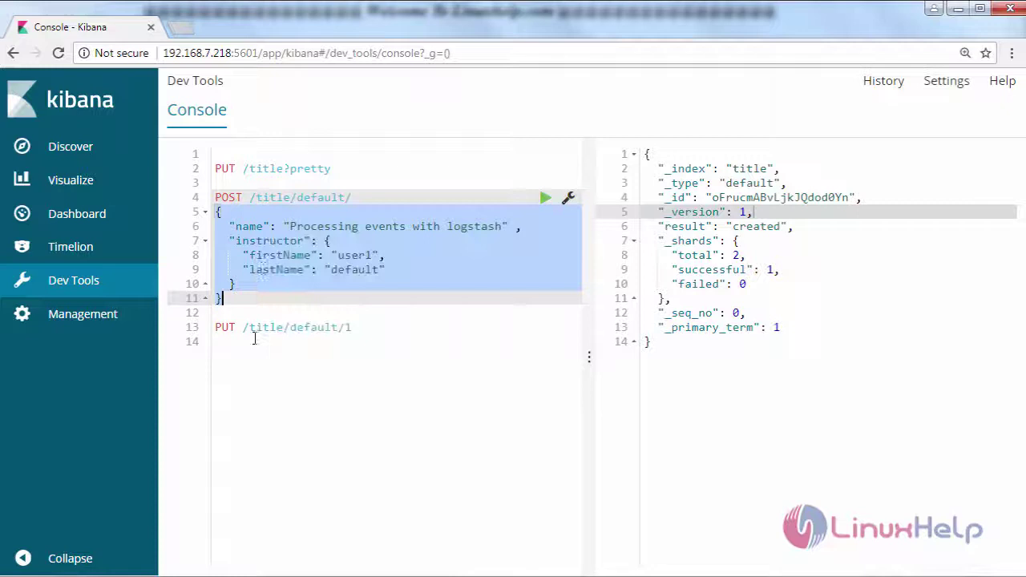
# Paste the course body under PUT /title/default/1, run it, and highlight returned ID 1
pyautogui.click(255, 342)
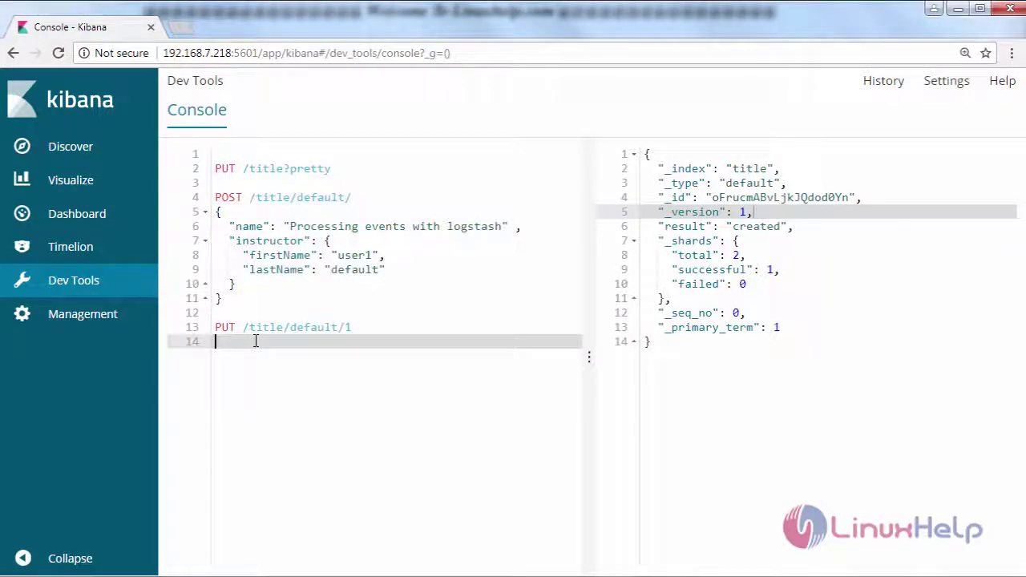
pyautogui.hotkey('ctrl', 'v')
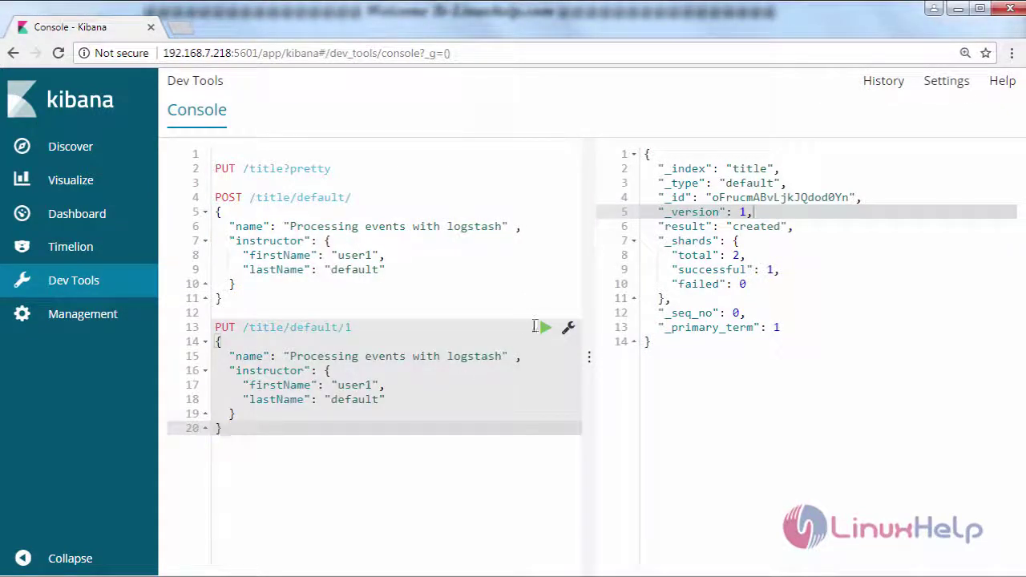
pyautogui.click(545, 329)
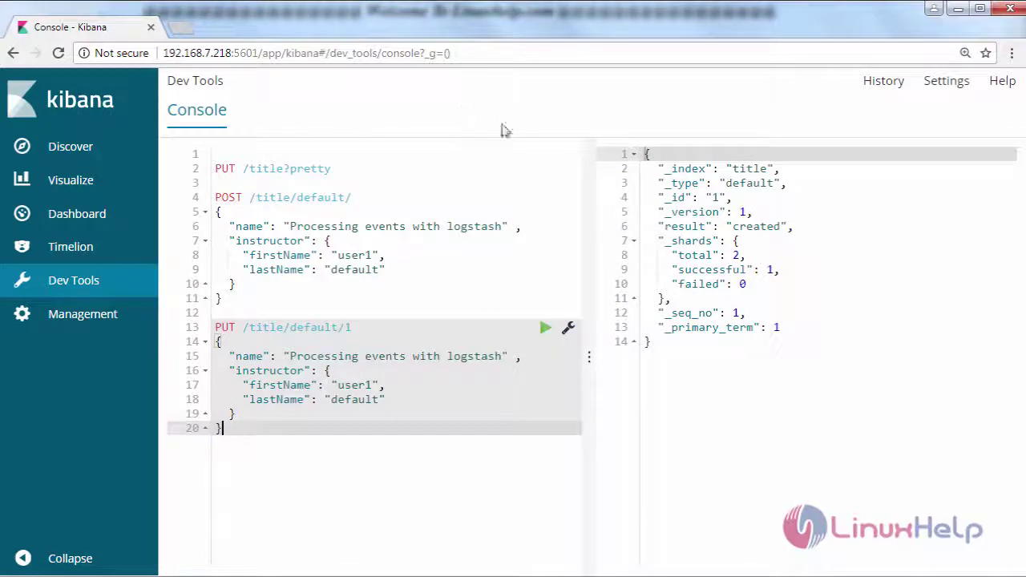
pyautogui.moveTo(659, 197); pyautogui.dragTo(731, 197)
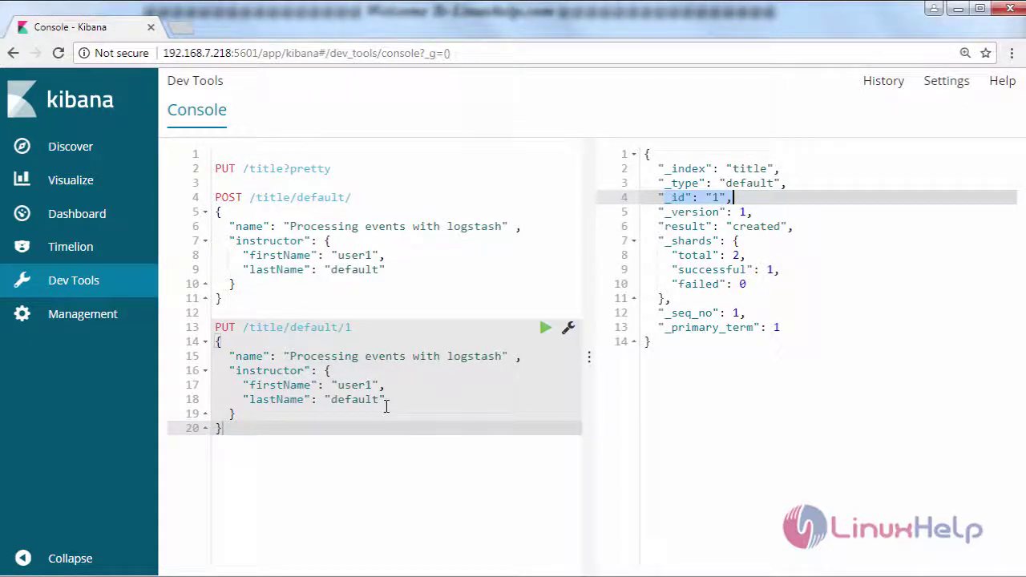
pyautogui.click(426, 357)
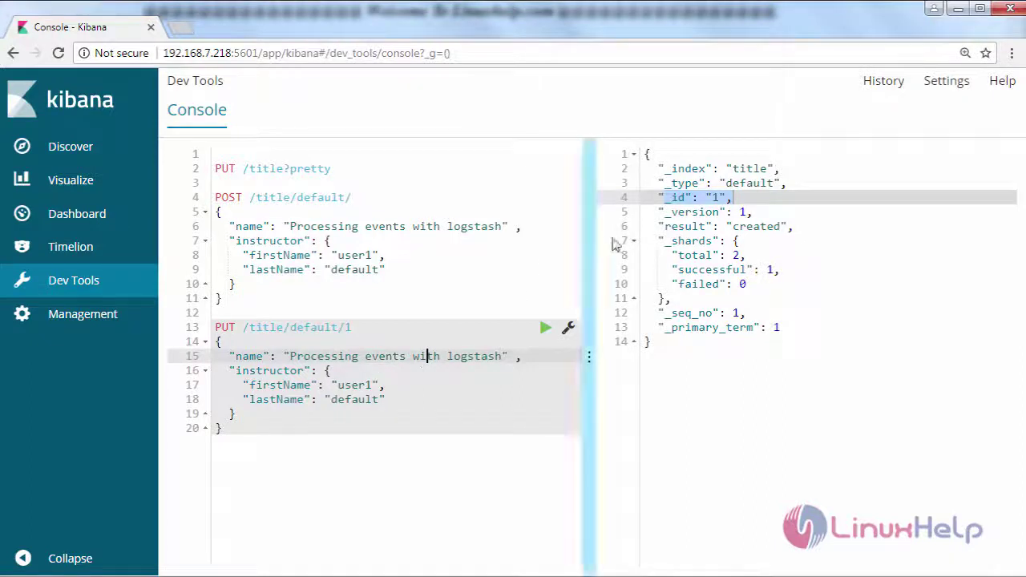
# Add and run GET /title/default/1, autocompleting 'default', to retrieve the stored document
pyautogui.click(458, 423)
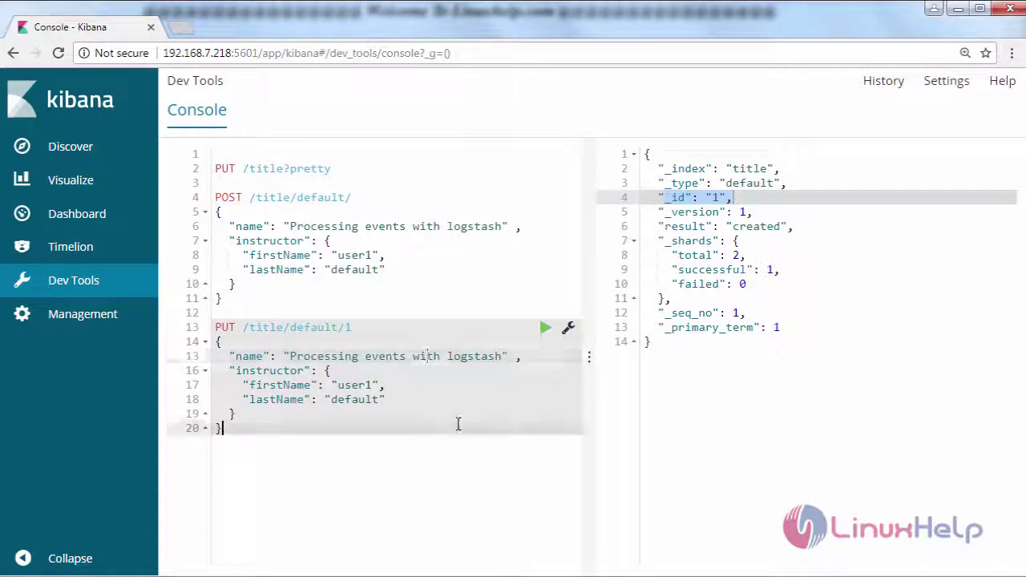
pyautogui.press('Return')
pyautogui.press('Return')
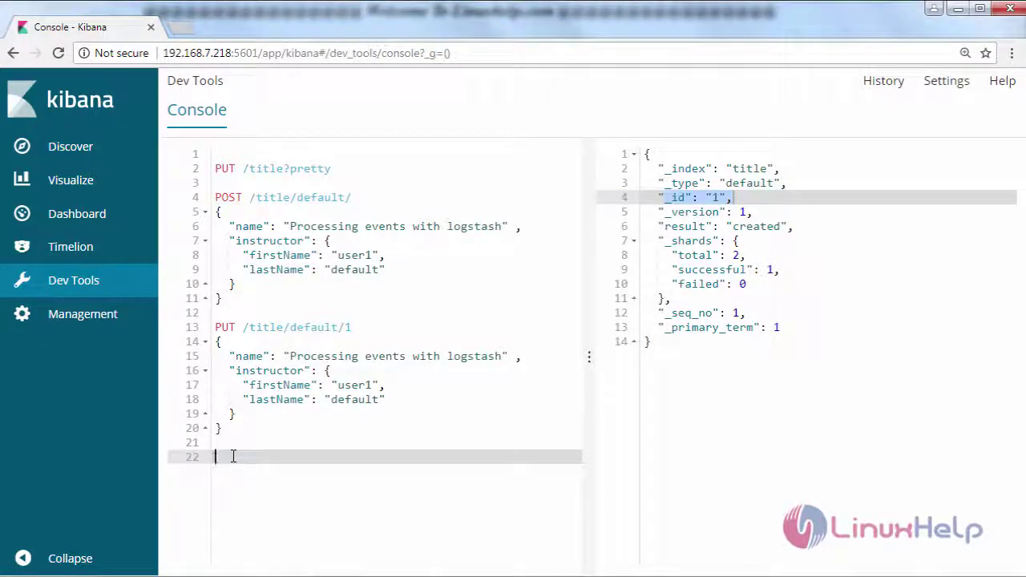
pyautogui.write('GET ')
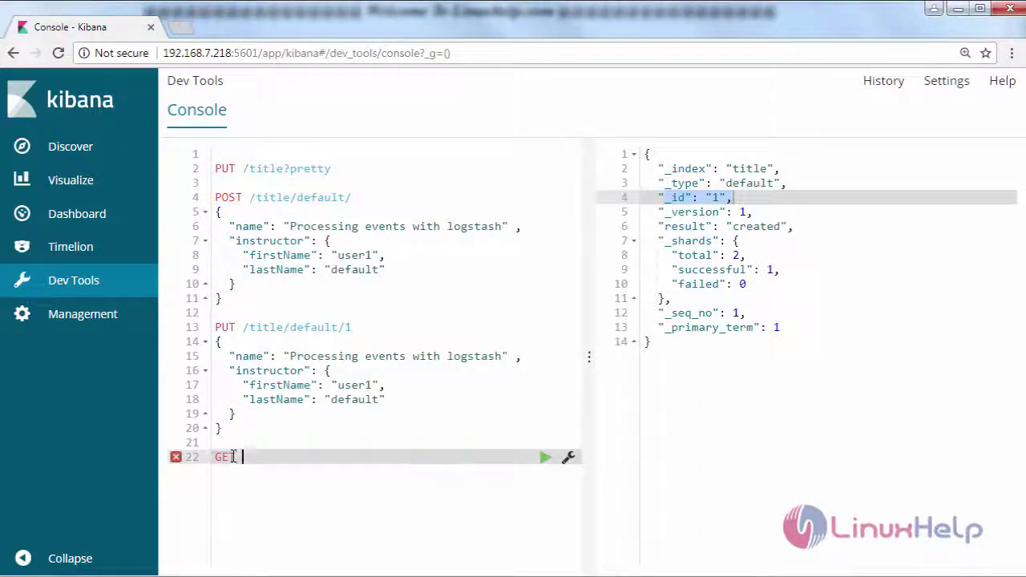
pyautogui.write('/')
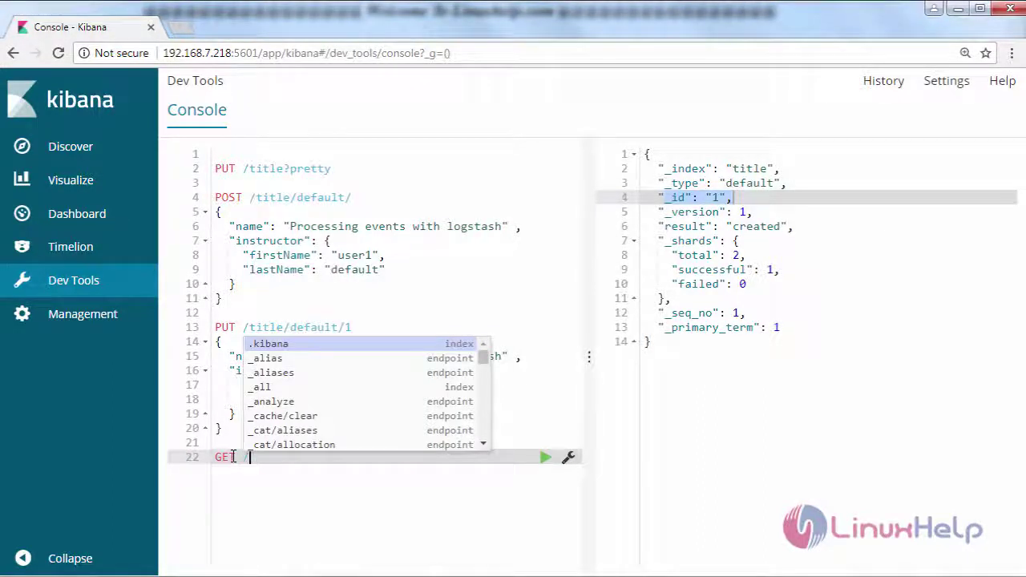
pyautogui.write('tit')
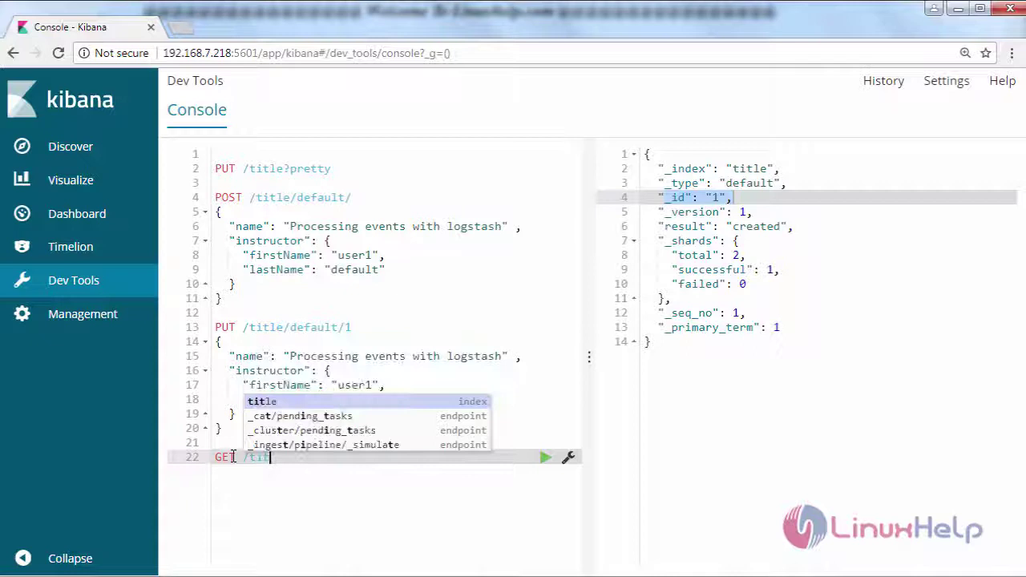
pyautogui.write('le')
pyautogui.write('/')
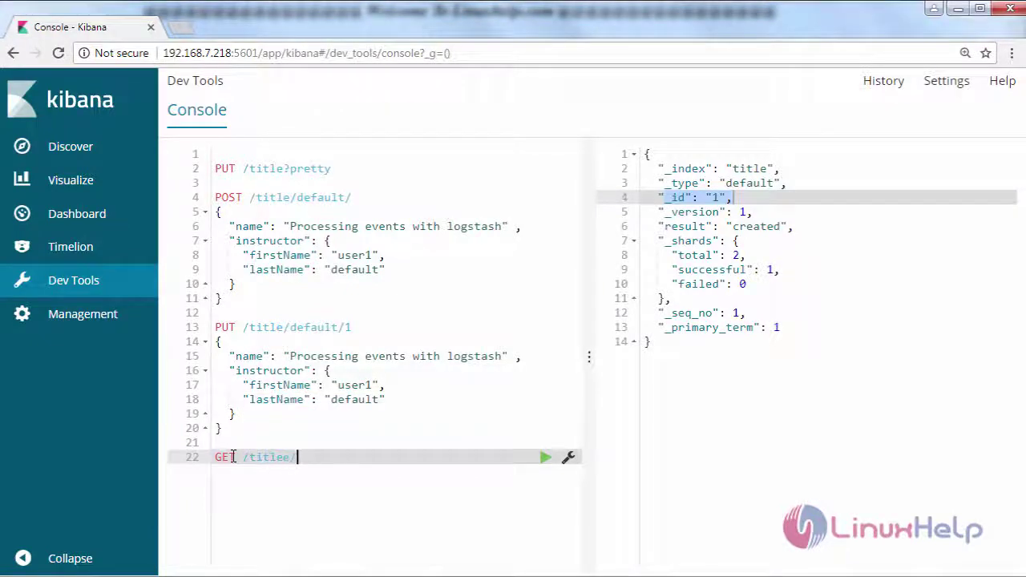
pyautogui.write('de')
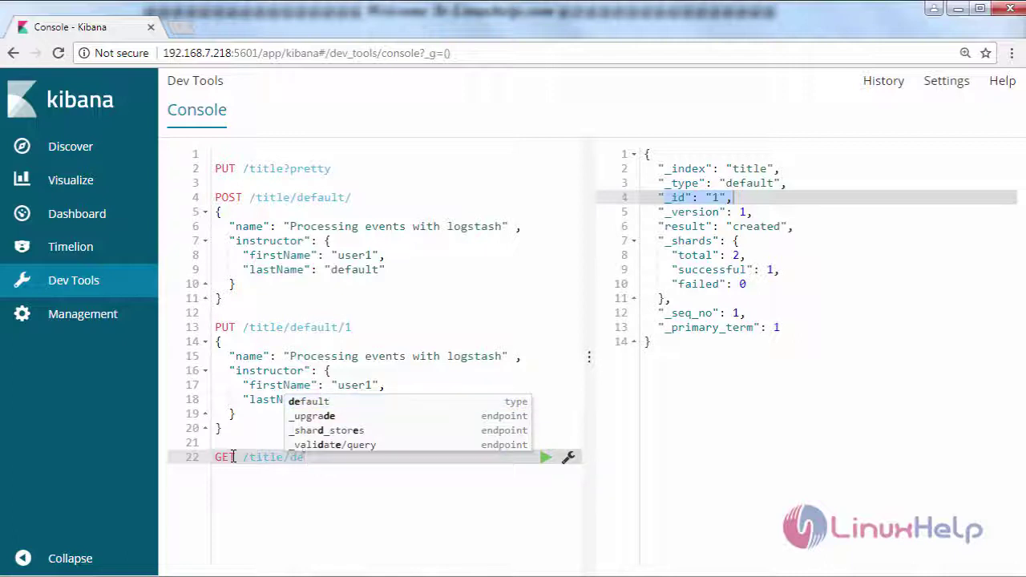
pyautogui.press('Up')
pyautogui.press('Up')
pyautogui.press('Up')
pyautogui.press('Up')
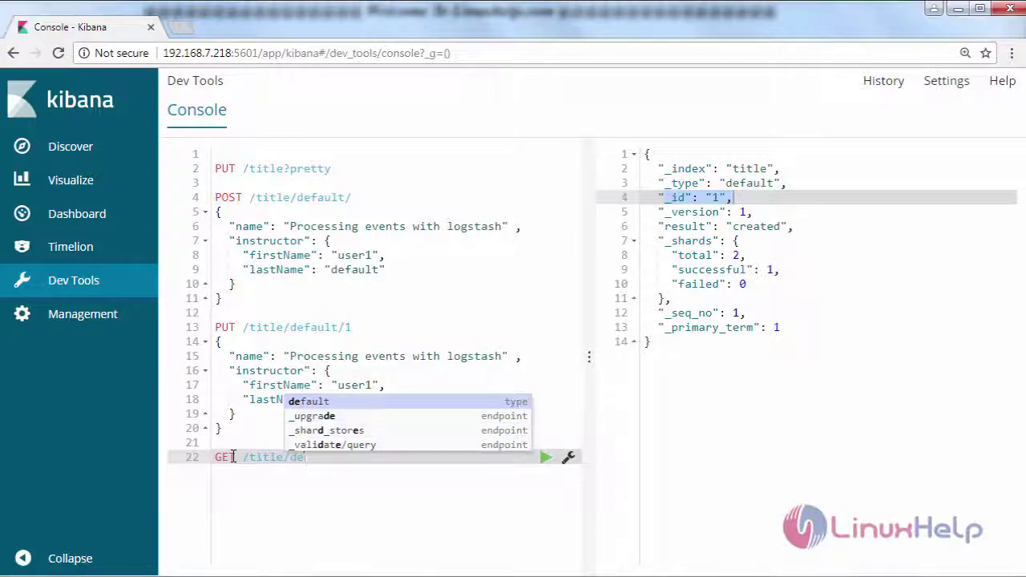
pyautogui.press('Return')
pyautogui.write('/')
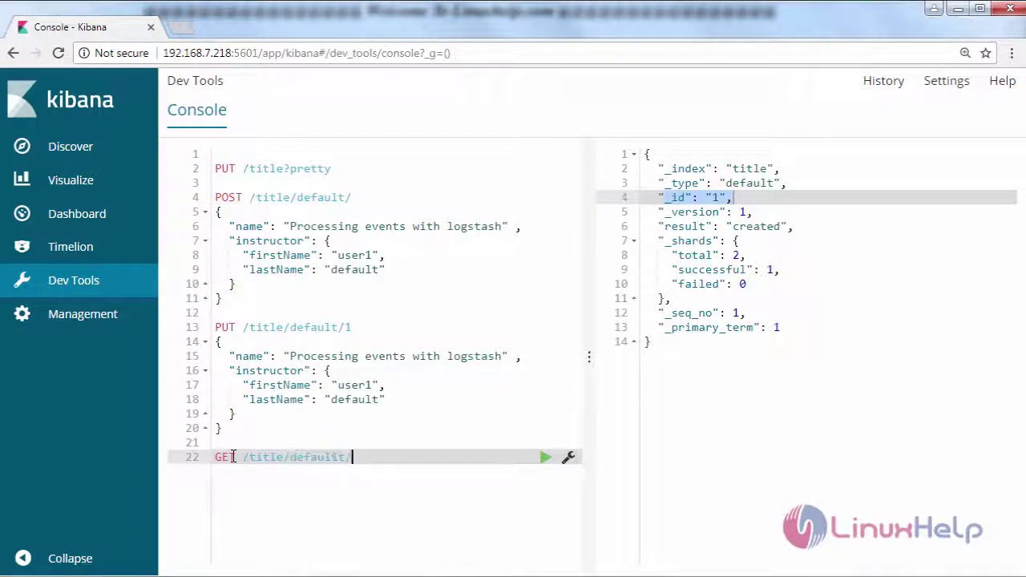
pyautogui.write('1')
pyautogui.click(545, 459)
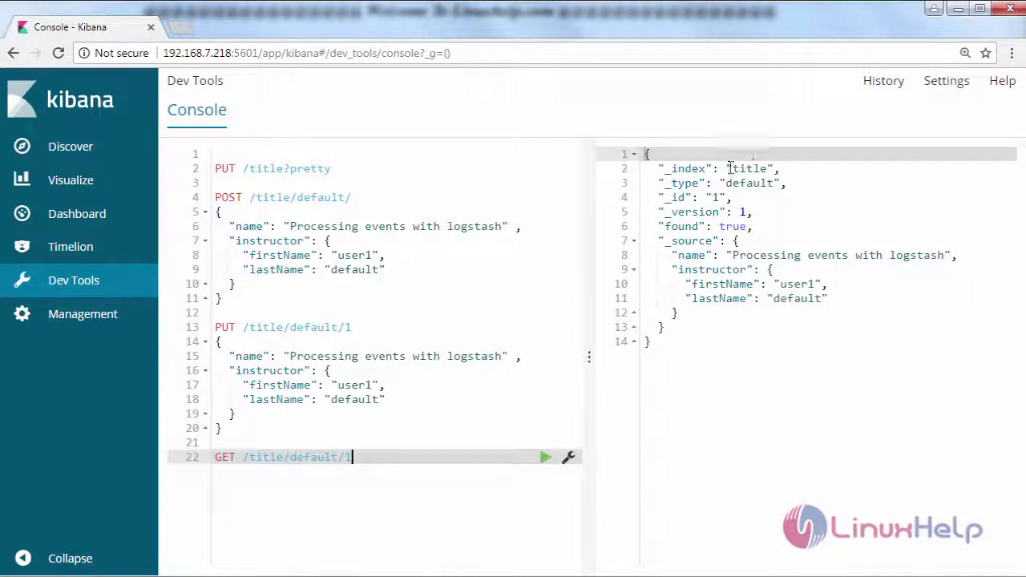
pyautogui.moveTo(657, 169)
pyautogui.mouseDown()
pyautogui.moveTo(736, 242)
pyautogui.moveTo(779, 332)
pyautogui.mouseUp()
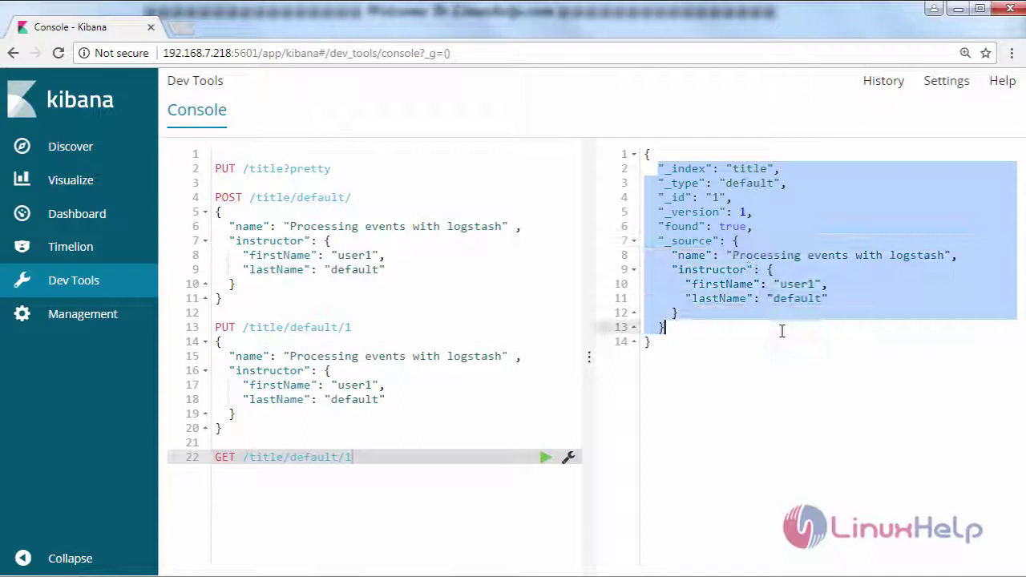
pyautogui.click(778, 332)
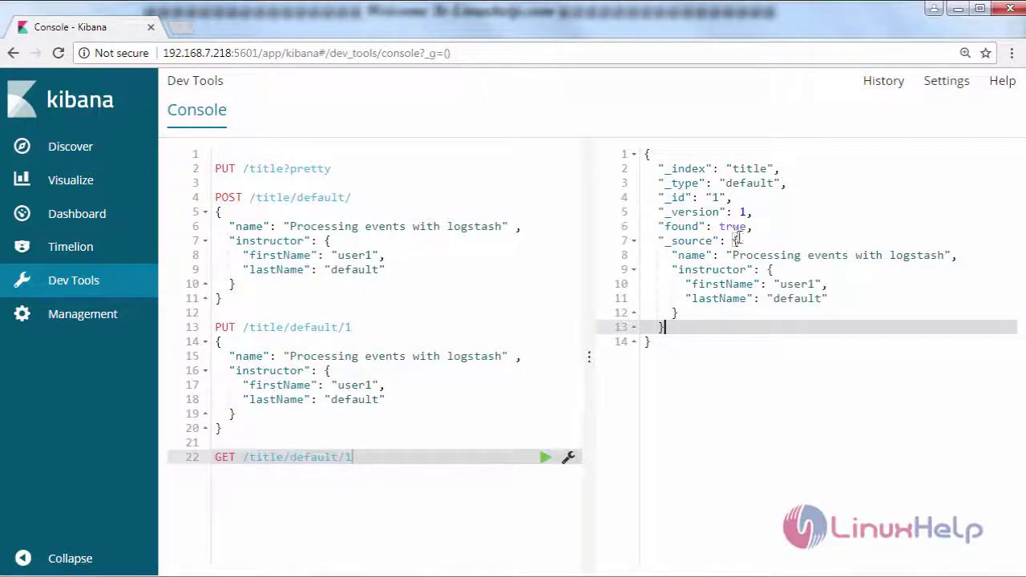
pyautogui.moveTo(665, 241); pyautogui.dragTo(713, 241)
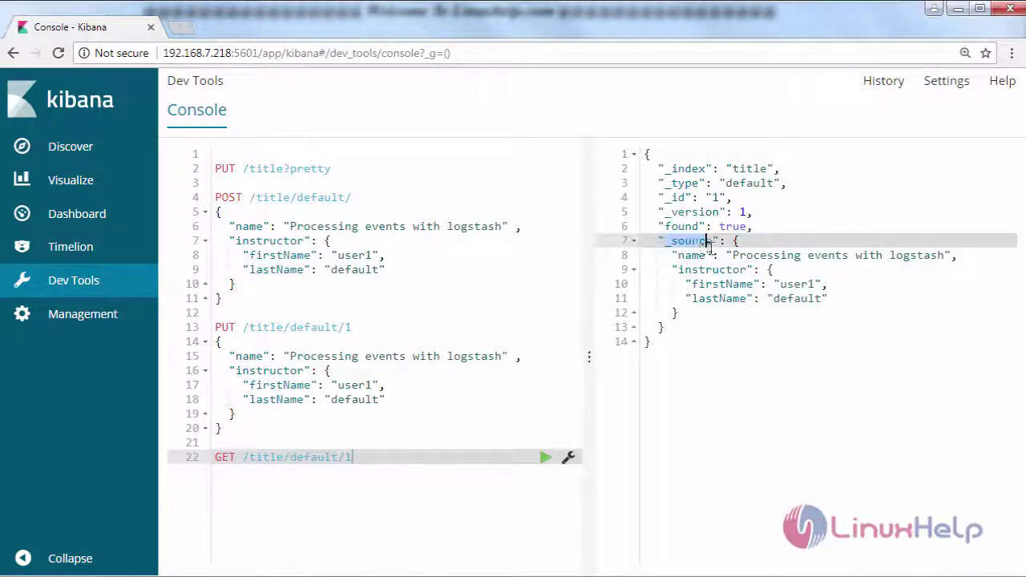
pyautogui.click(753, 255)
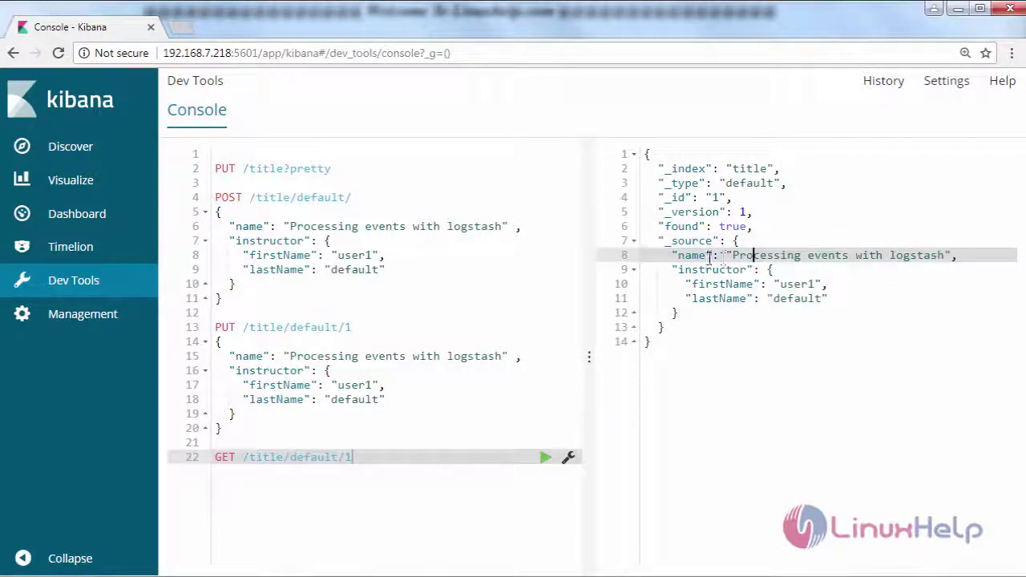
pyautogui.moveTo(680, 255); pyautogui.dragTo(817, 298)
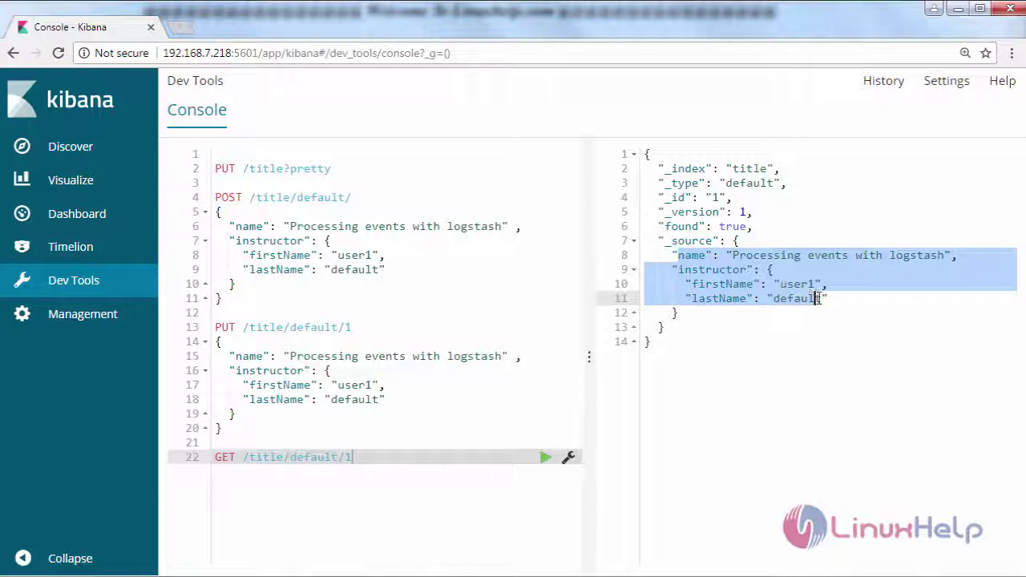
pyautogui.click(748, 357)
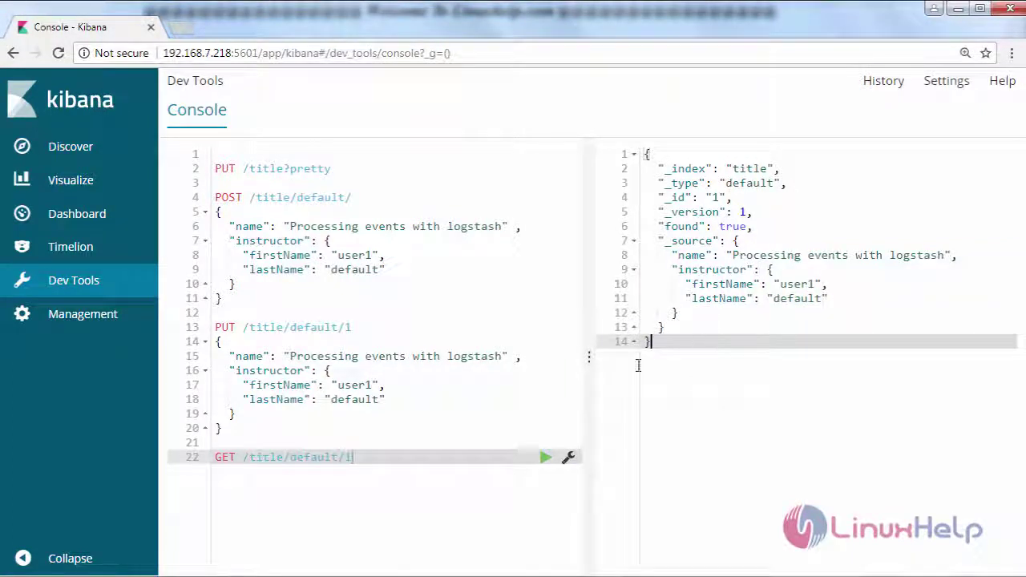